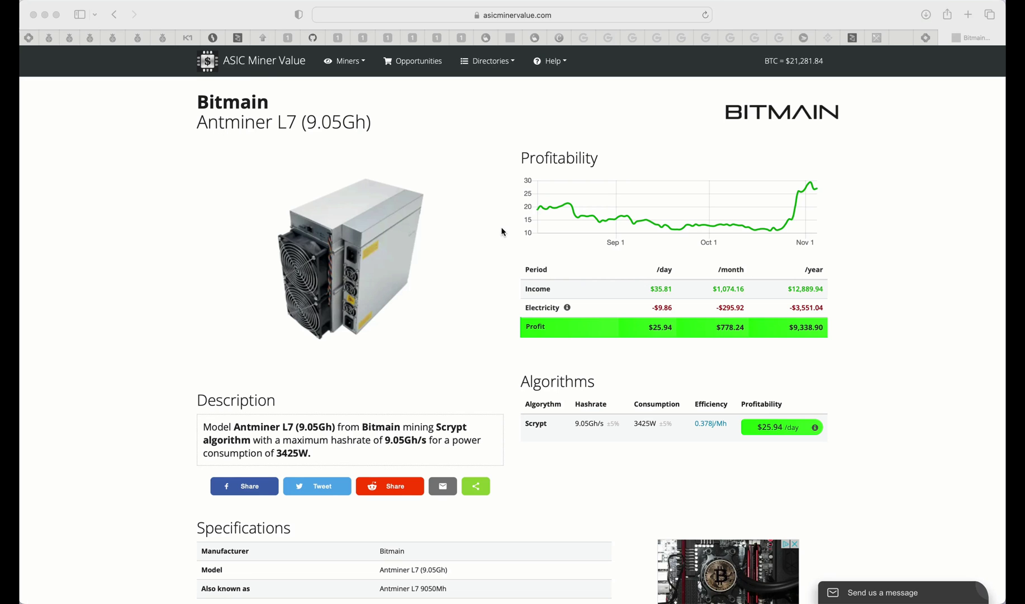
- Scroll the Bluestar miner's Pool/Miner page at 192.168.0.184 behind its login prompt
scroll(502, 231, down, 3)
scroll(503, 237, up, 3)
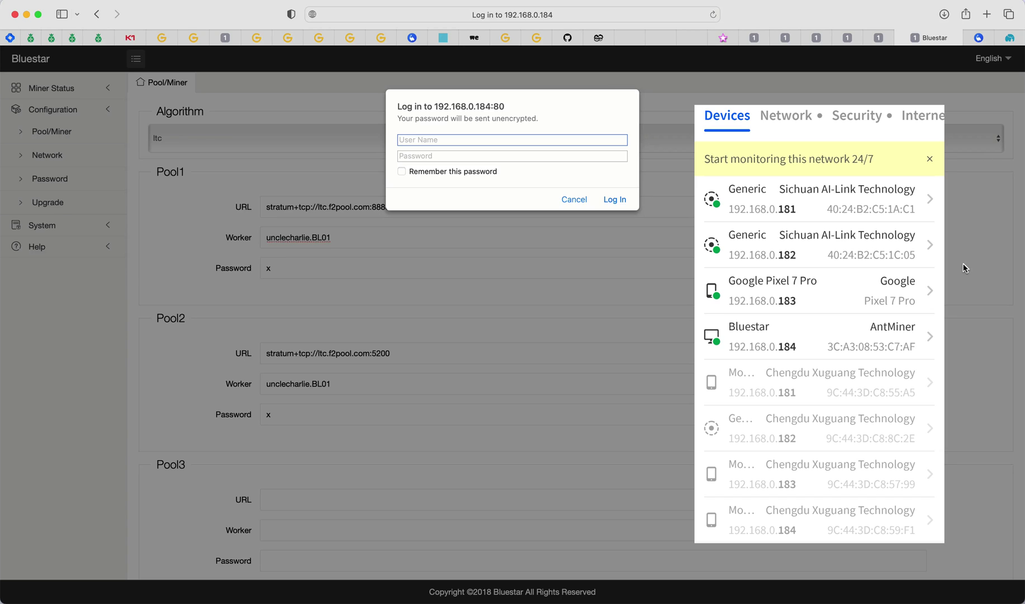
- Close the Devices overlay and log in to the miner with its username and password
click(964, 264)
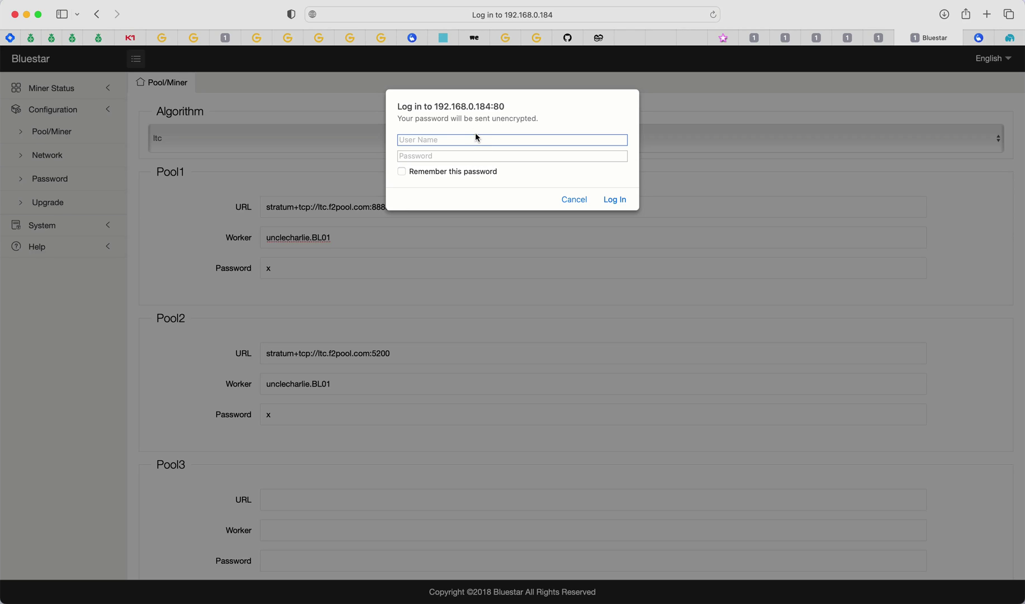
click(446, 139)
text(root)
click(435, 155)
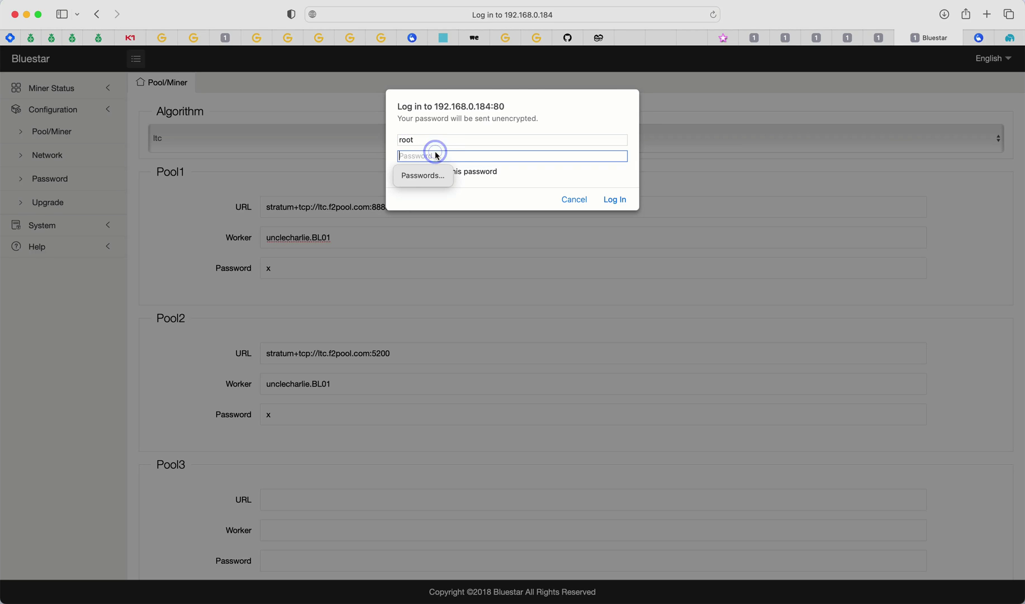
text(root)
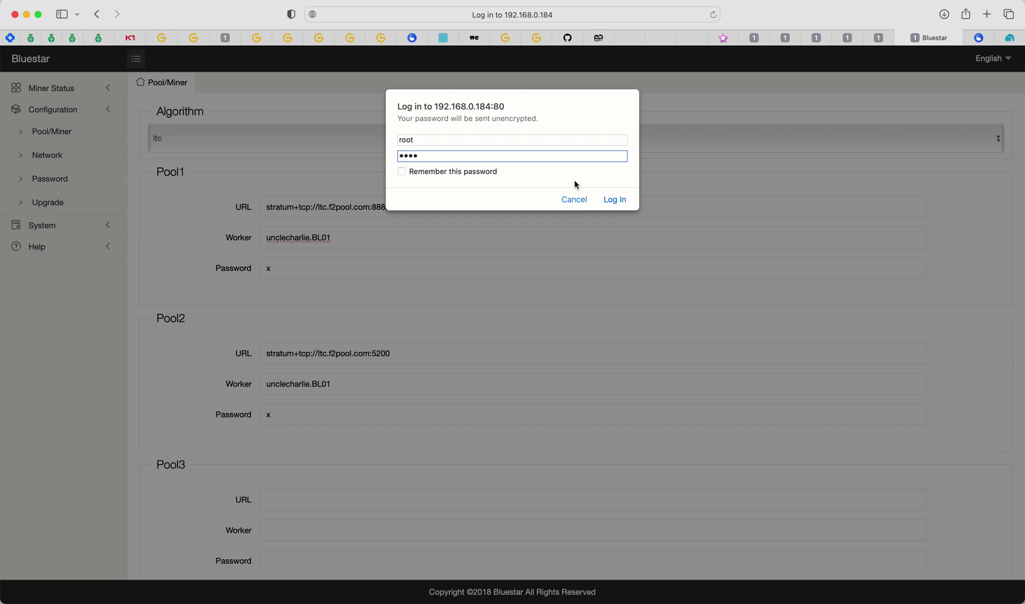
click(613, 204)
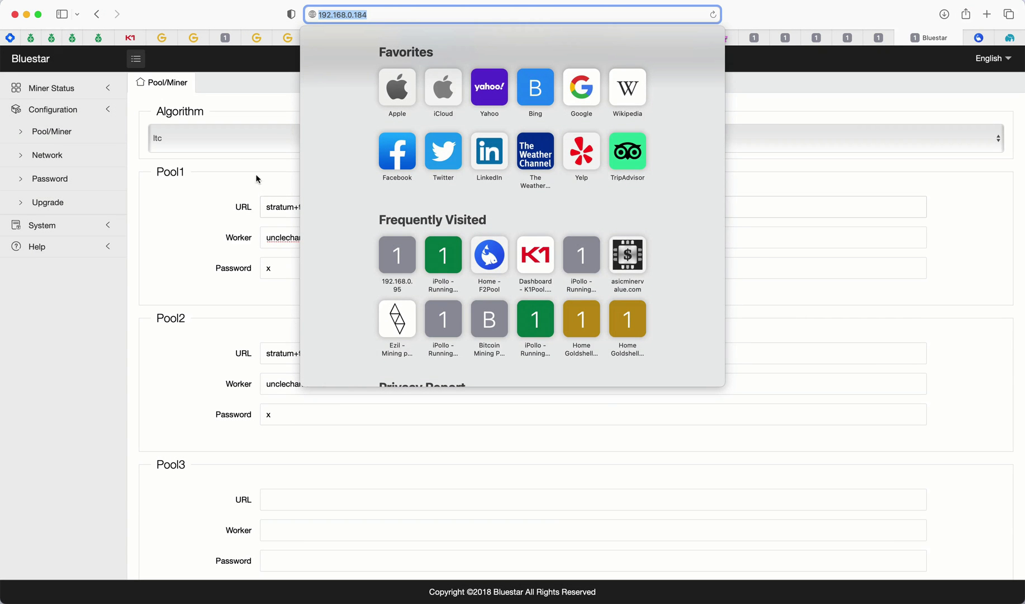
- Dismiss the Favorites panel and scroll the now-accessible Pool/Miner page
click(242, 162)
scroll(638, 315, down, 3)
scroll(637, 316, up, 3)
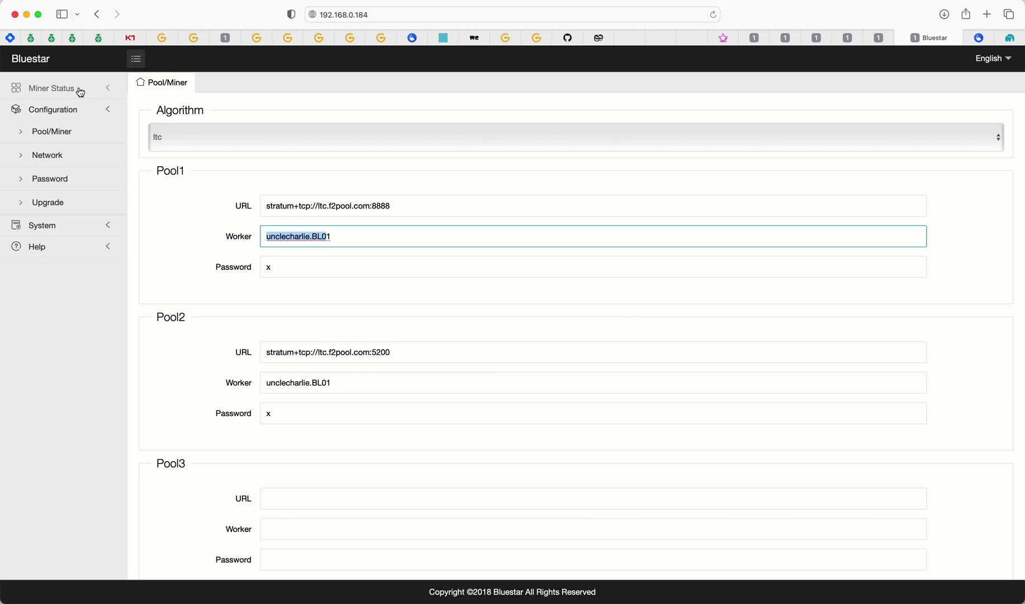
click(73, 135)
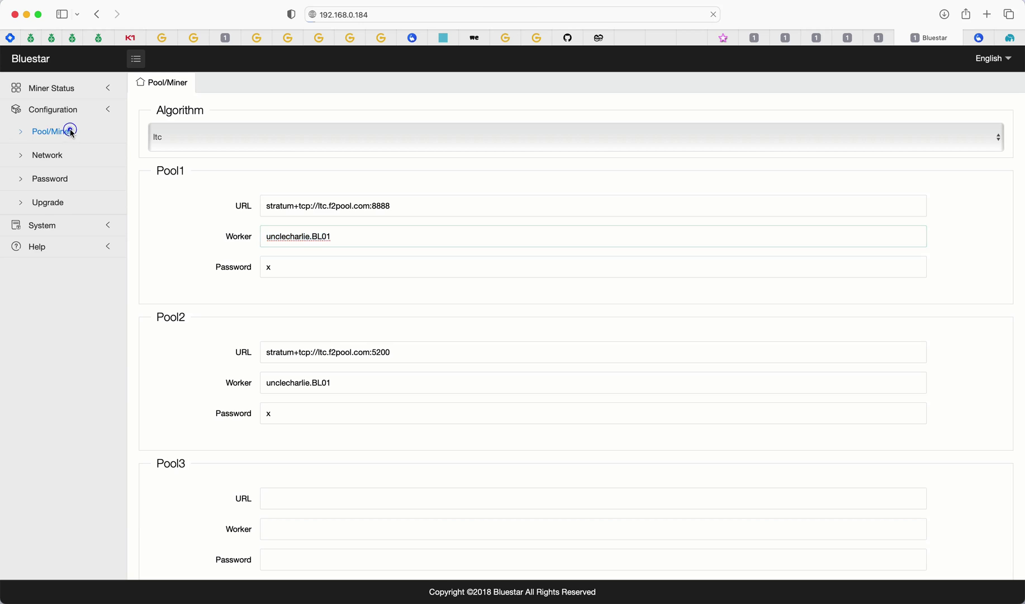
scroll(467, 207, down, 3)
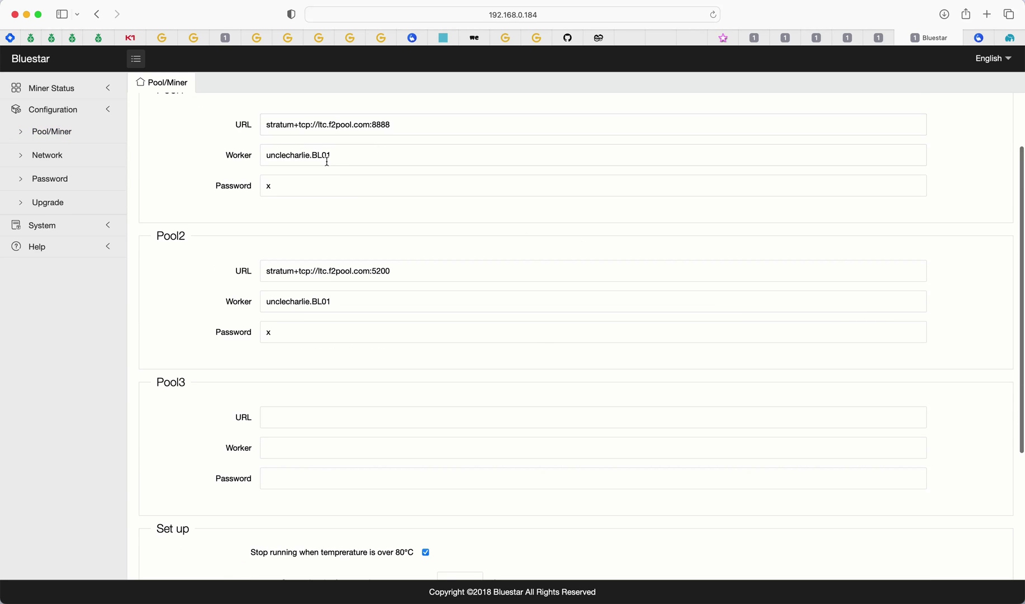
scroll(542, 239, down, 4)
scroll(542, 237, up, 6)
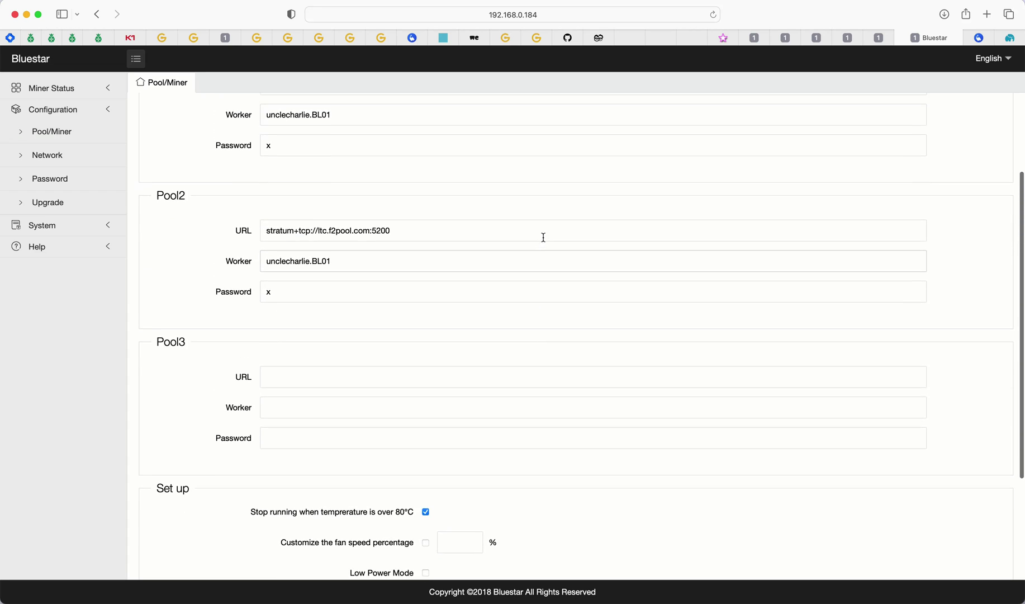
scroll(544, 237, down, 10)
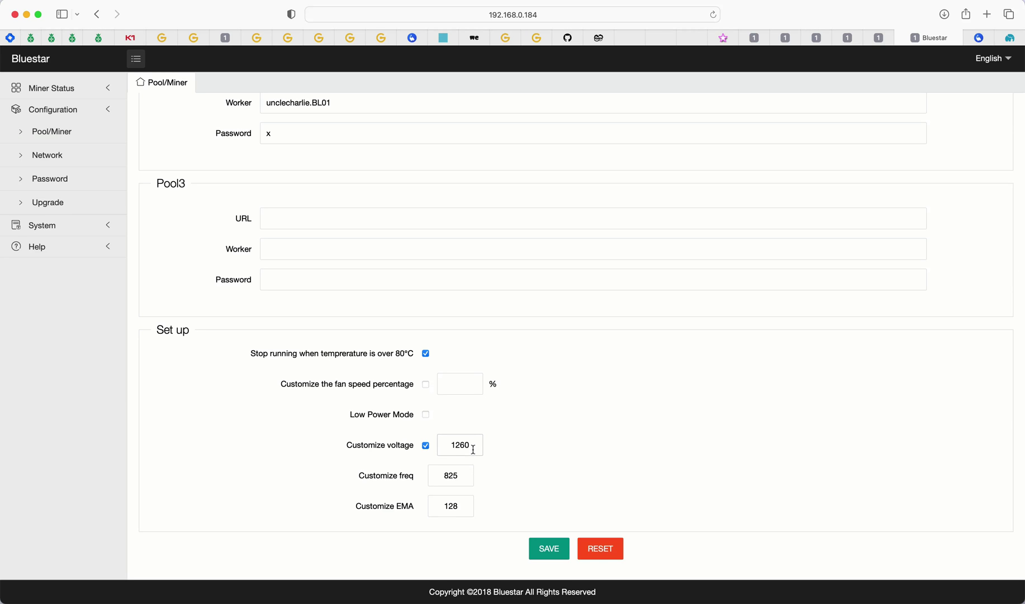
scroll(507, 432, up, 10)
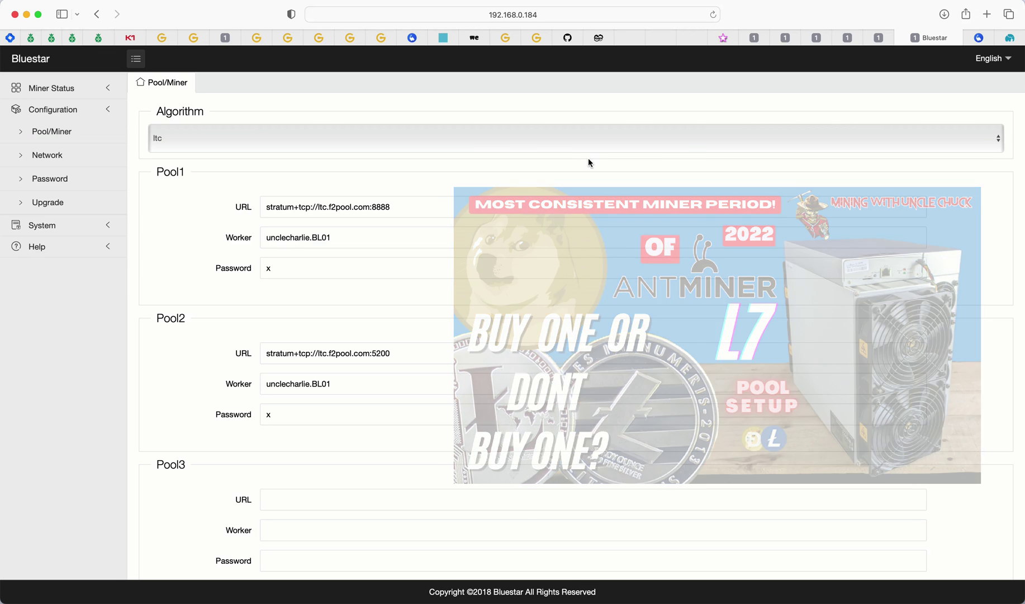
- Look over the F2Pool and DxPool sites, ending back on F2Pool
click(978, 38)
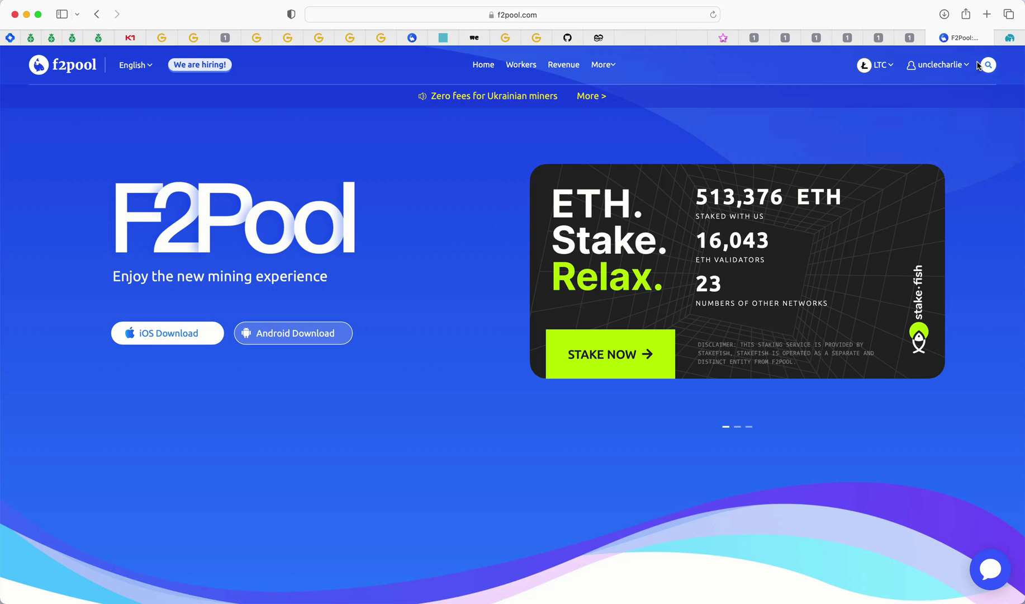
click(1013, 39)
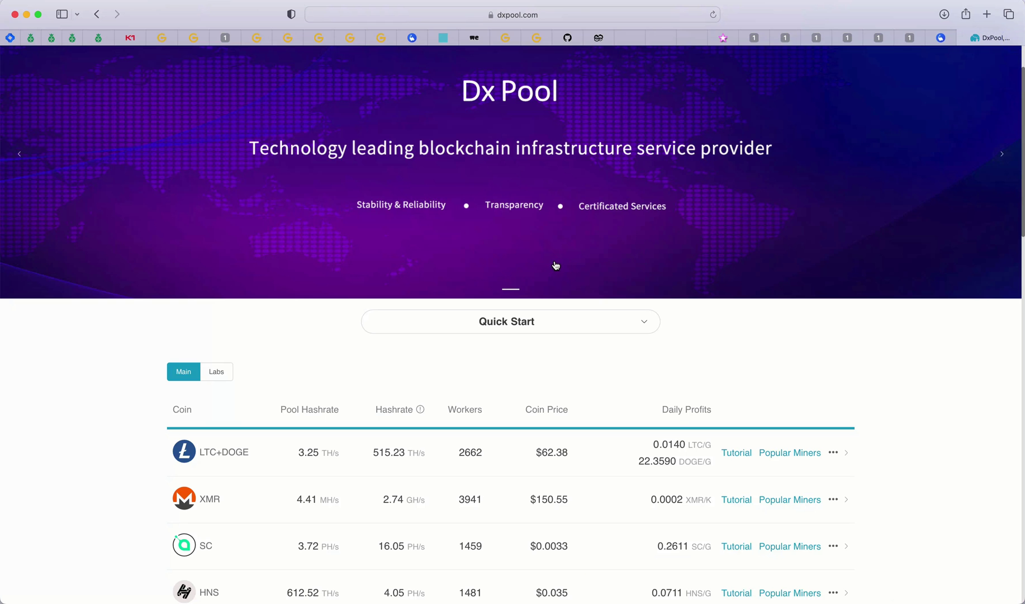
scroll(556, 266, down, 3)
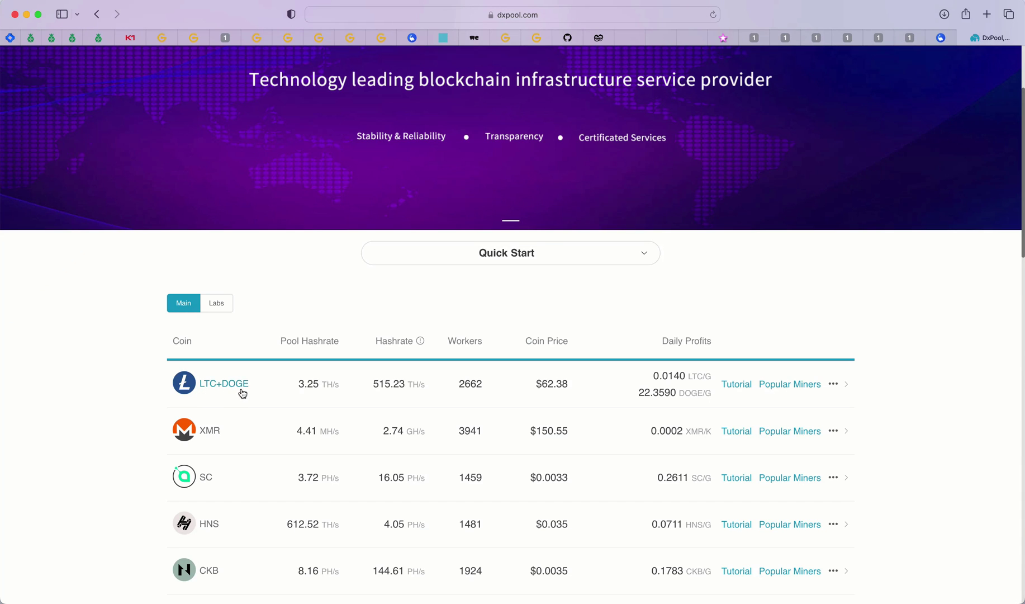
click(940, 41)
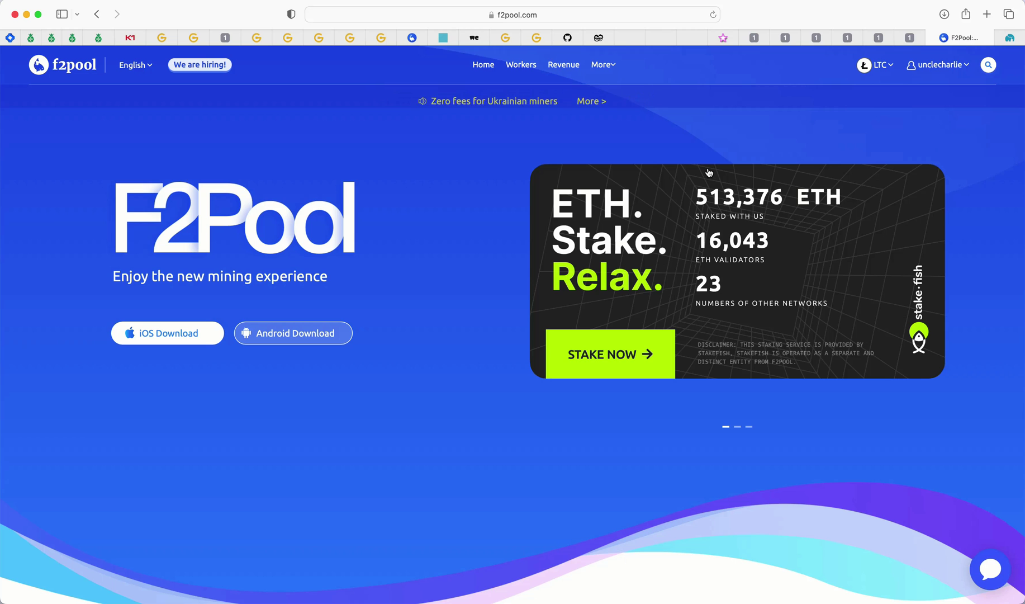
- Copy the LTC pool address stratum+tcp://ltc.f2pool.com:8888 from F2Pool's Home page
click(483, 65)
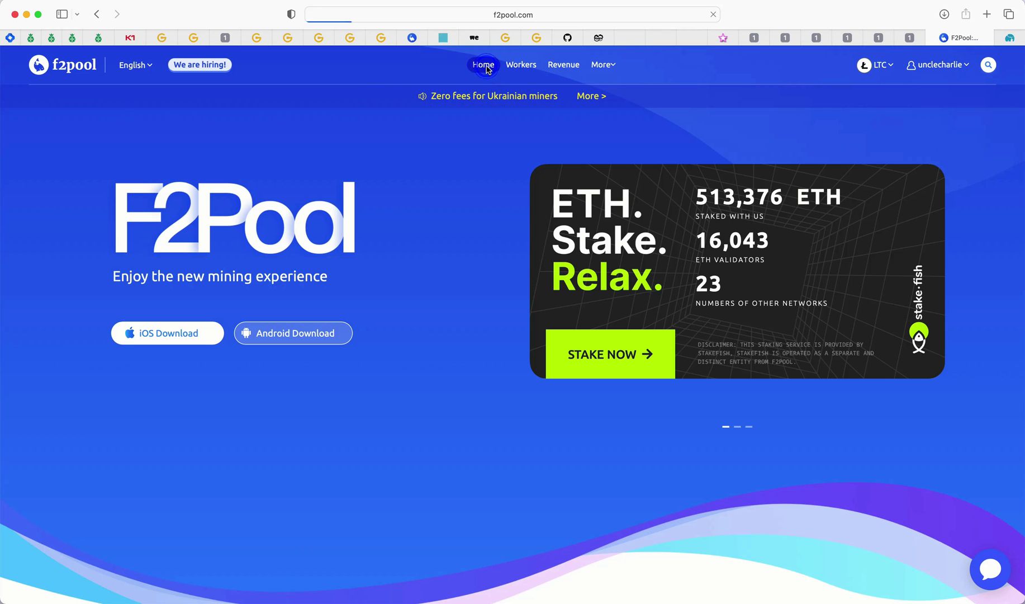
scroll(583, 258, down, 15)
scroll(585, 257, up, 4)
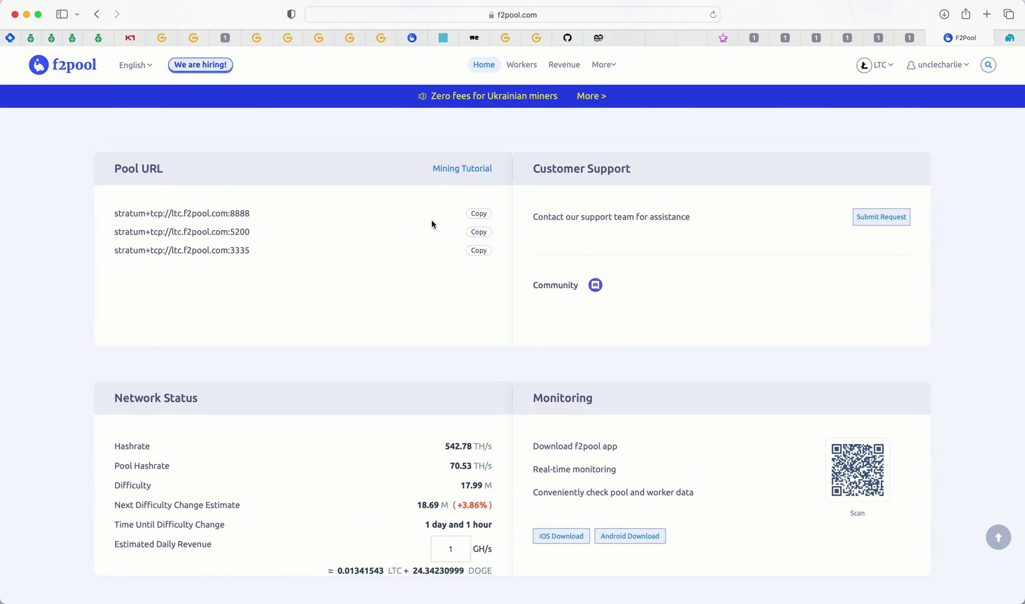
click(480, 221)
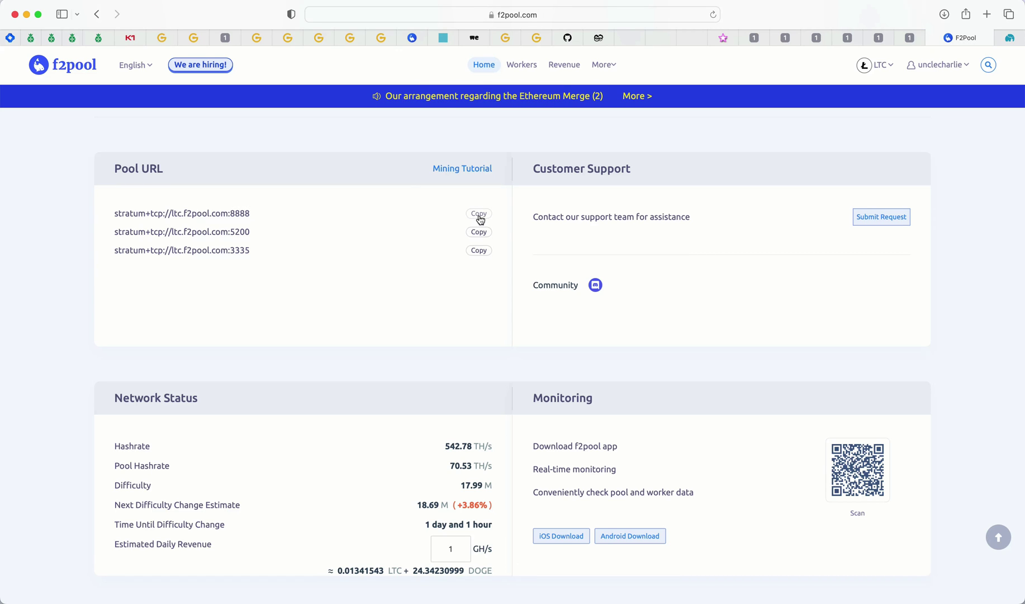
- Check the miner's Pool1 URL and worker name against the F2Pool pool page
click(910, 38)
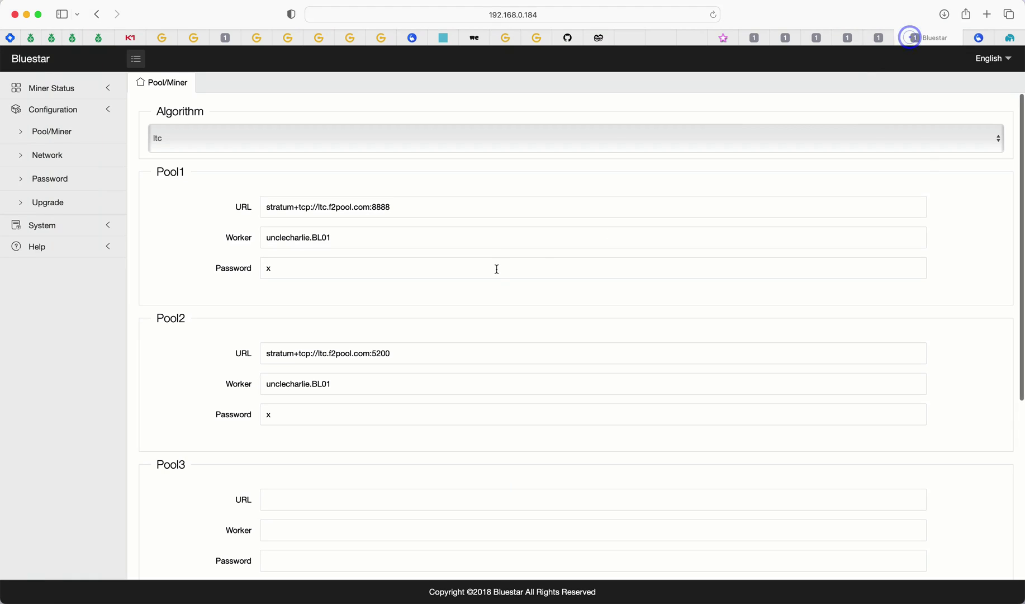
click(264, 204)
drag(269, 205, 445, 213)
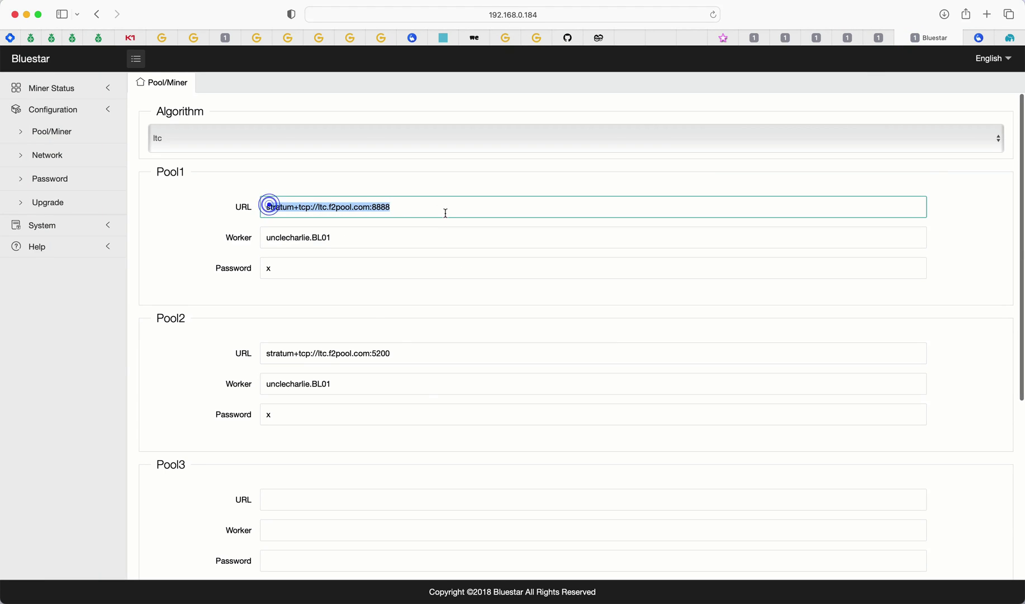
drag(267, 239, 304, 238)
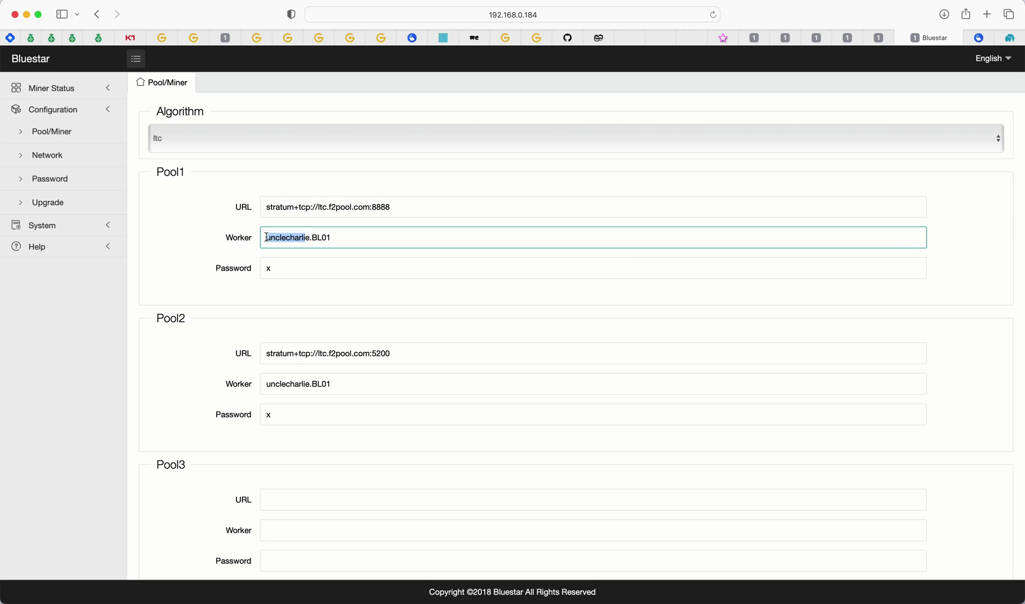
drag(267, 238, 304, 238)
click(978, 38)
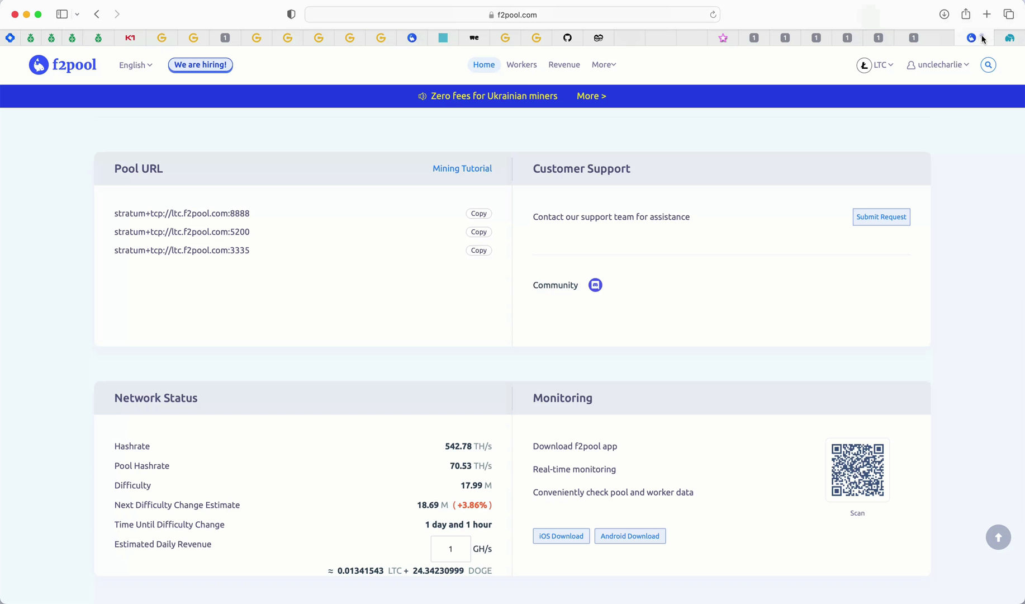
click(910, 35)
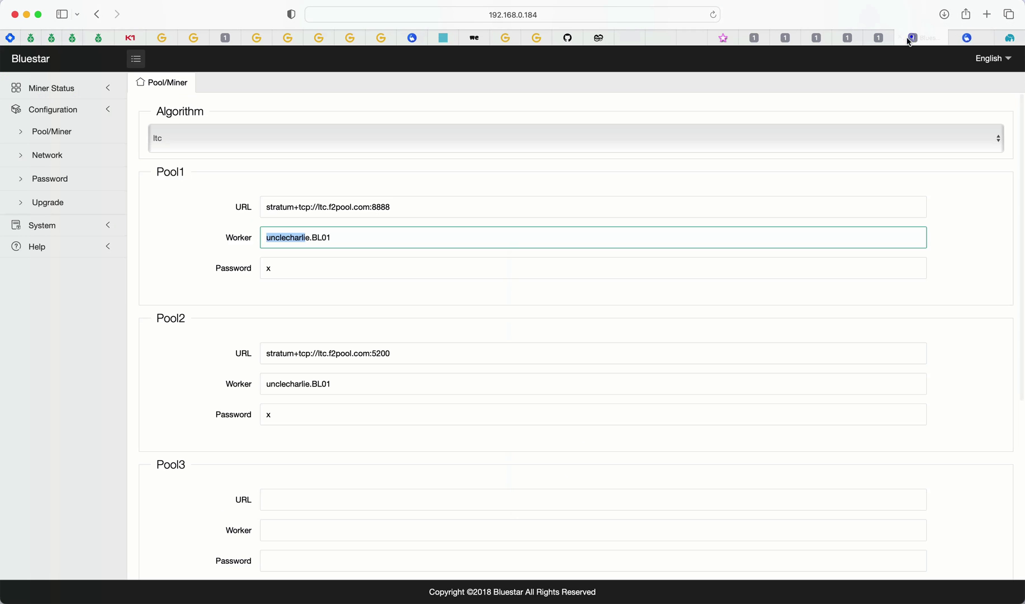
click(312, 239)
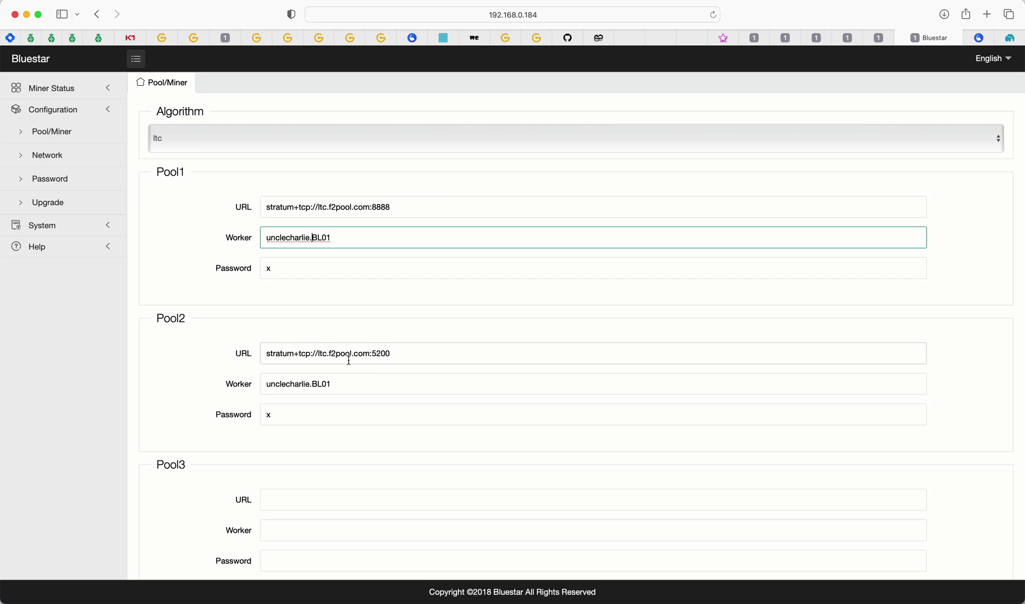
- Scroll past Pool1–Pool3 to the Set up section with voltage 1260 and frequency 825
scroll(349, 360, down, 3)
scroll(349, 360, up, 1)
scroll(225, 283, down, 5)
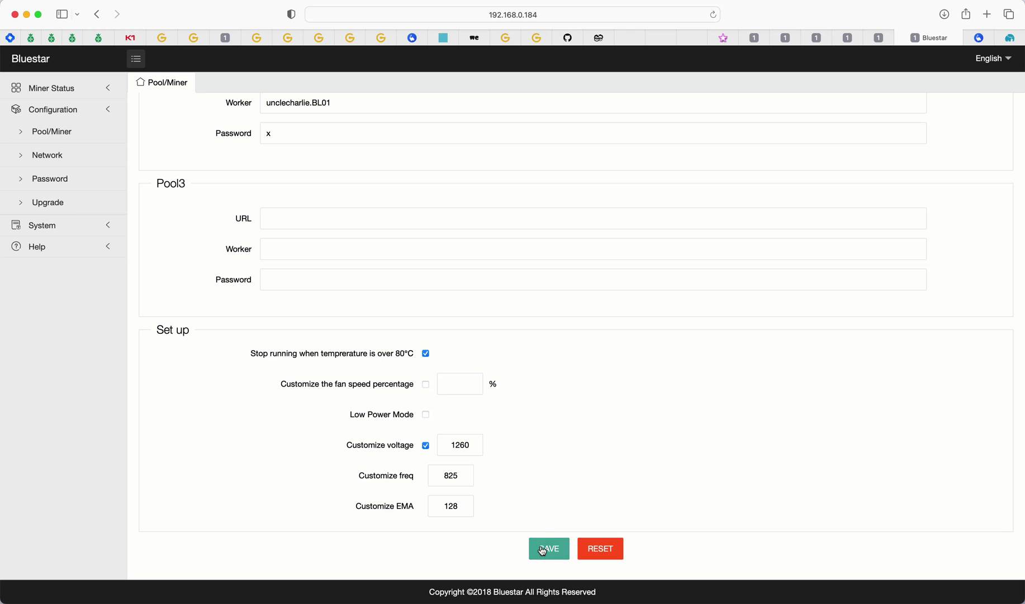
scroll(521, 507, down, 2)
scroll(577, 434, up, 3)
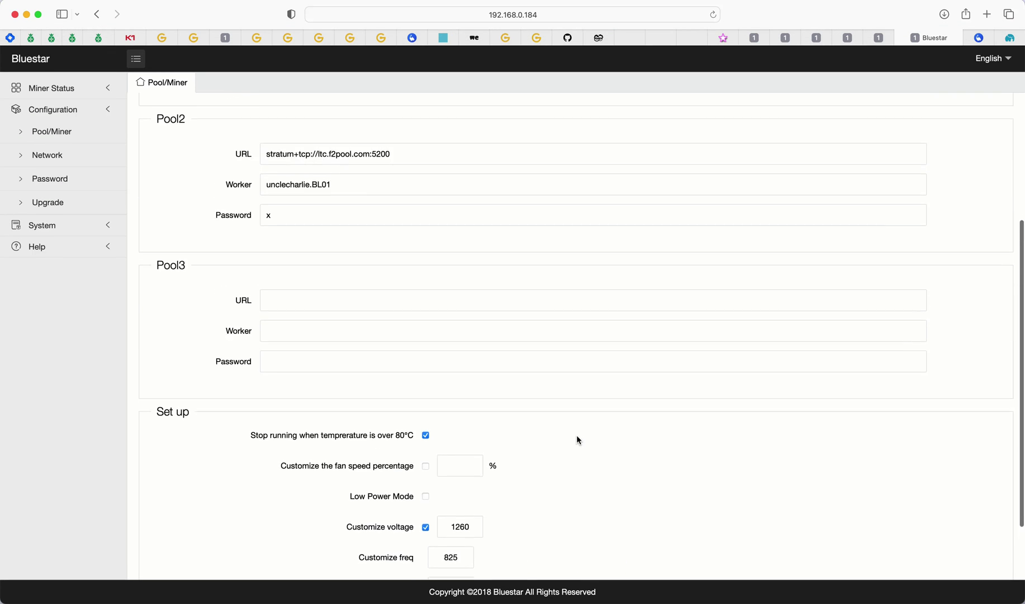
scroll(573, 436, down, 3)
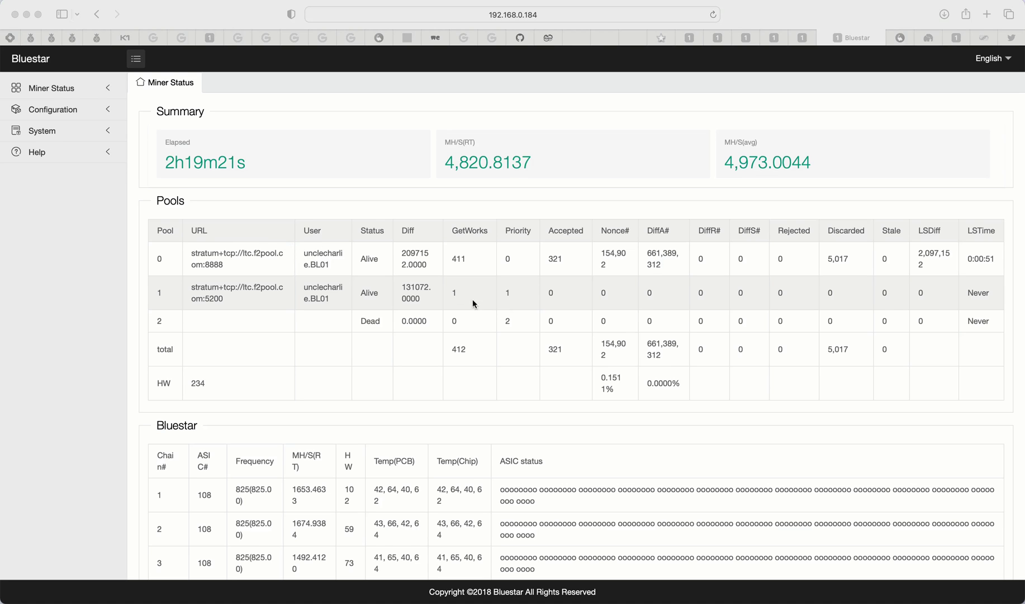
- Scroll Miner Status through both Alive F2Pool pools and the three chains at frequency 825
scroll(421, 280, down, 3)
scroll(423, 279, up, 3)
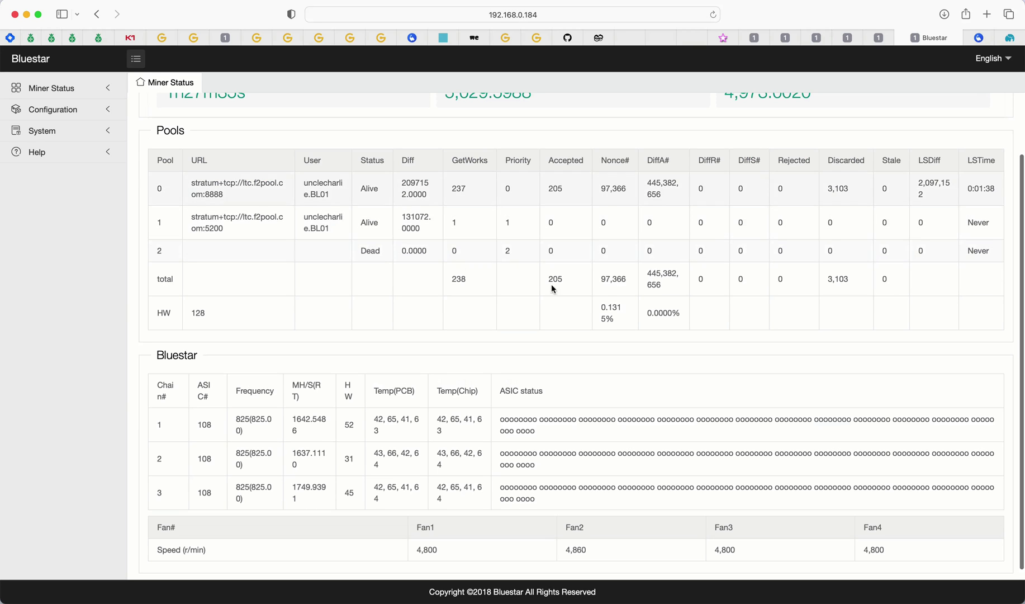
scroll(682, 200, down, 1)
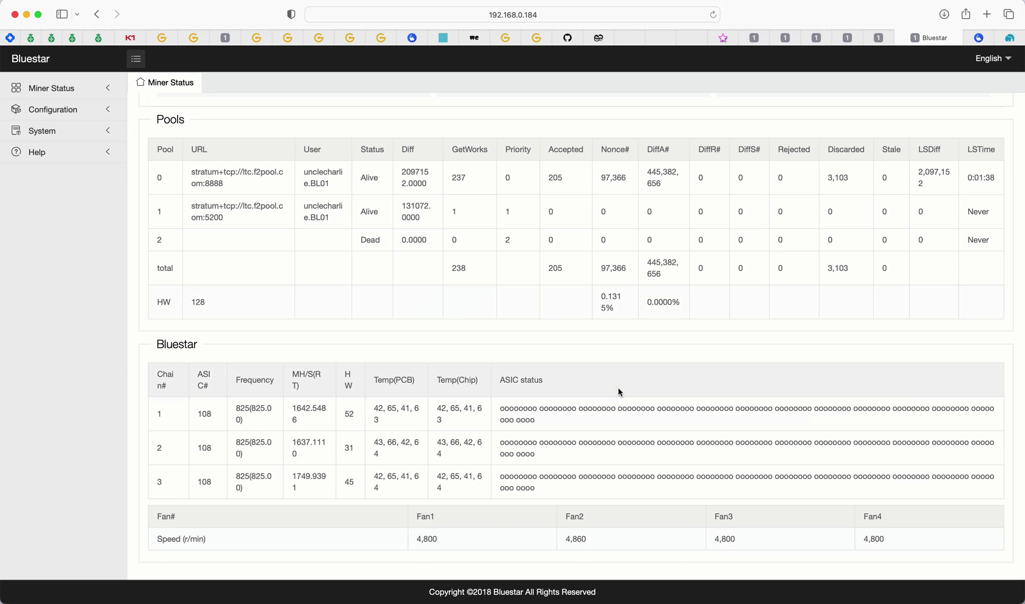
scroll(613, 385, up, 1)
scroll(614, 384, down, 1)
- Scroll F2Pool's worker table to find bl01 online at 5.53 GH/s among seven workers
click(978, 38)
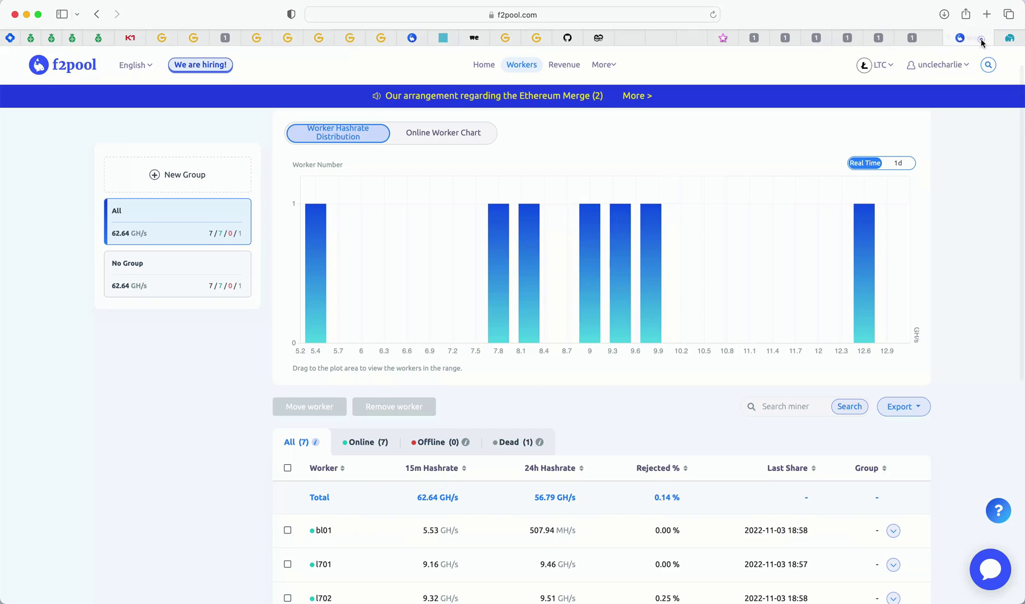
scroll(870, 142, down, 5)
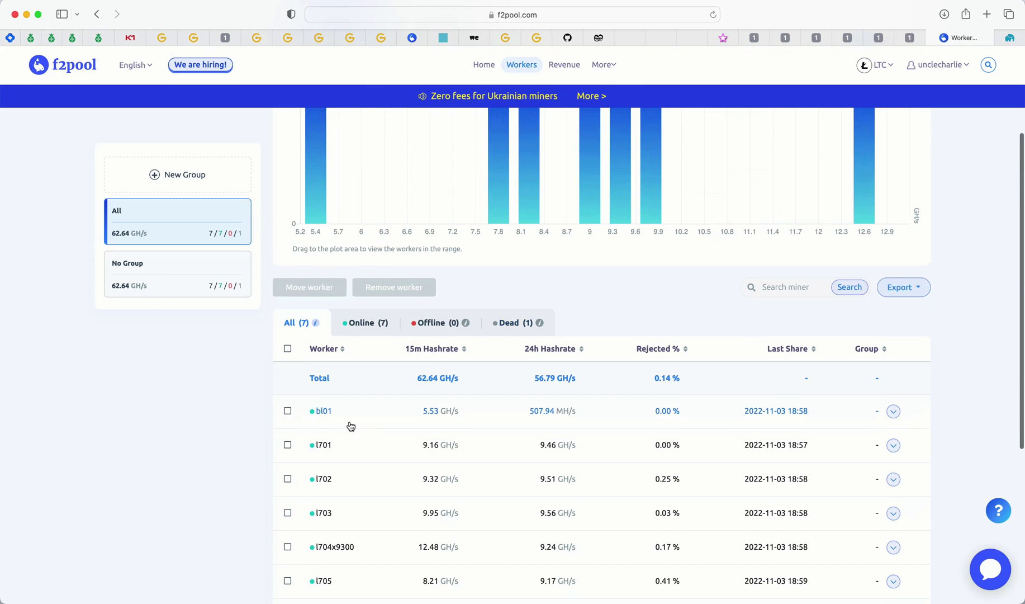
scroll(357, 422, down, 5)
scroll(522, 421, down, 2)
scroll(463, 384, up, 2)
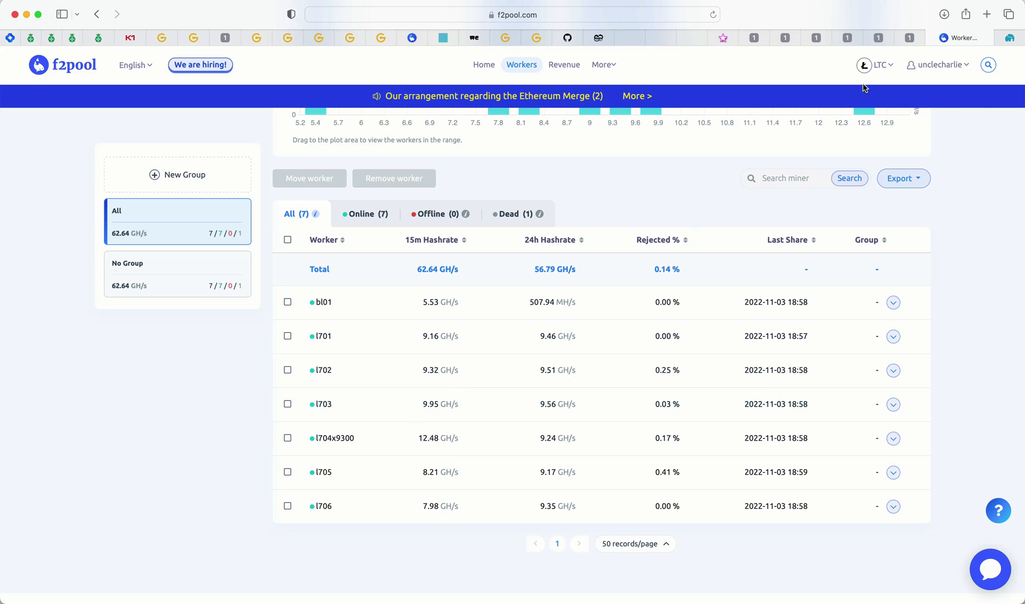
- Enable Low Power Mode, disable Customize voltage and save, giving voltage 910 and frequency 340
click(910, 37)
click(101, 110)
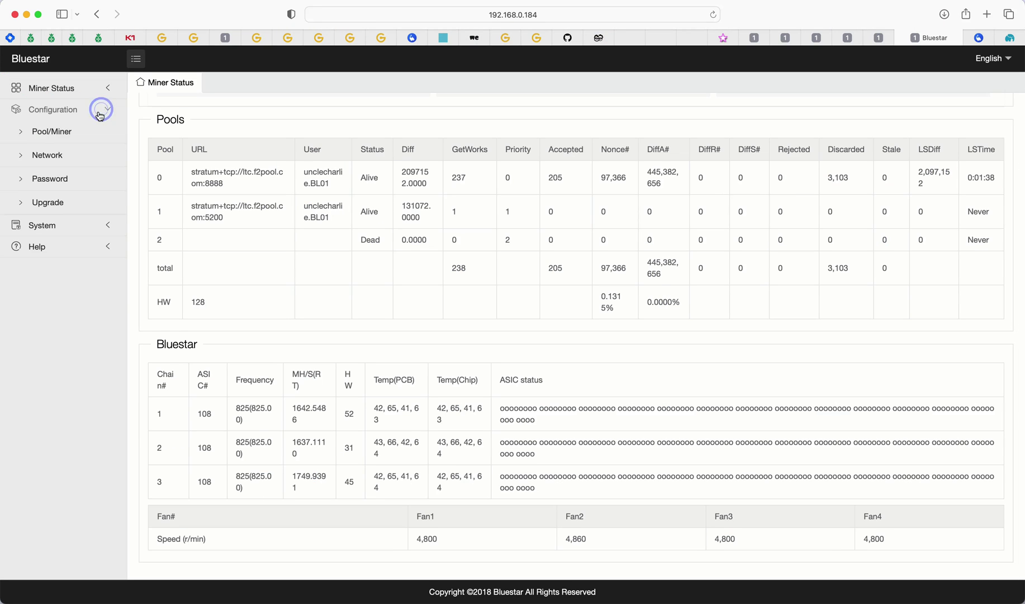
click(66, 131)
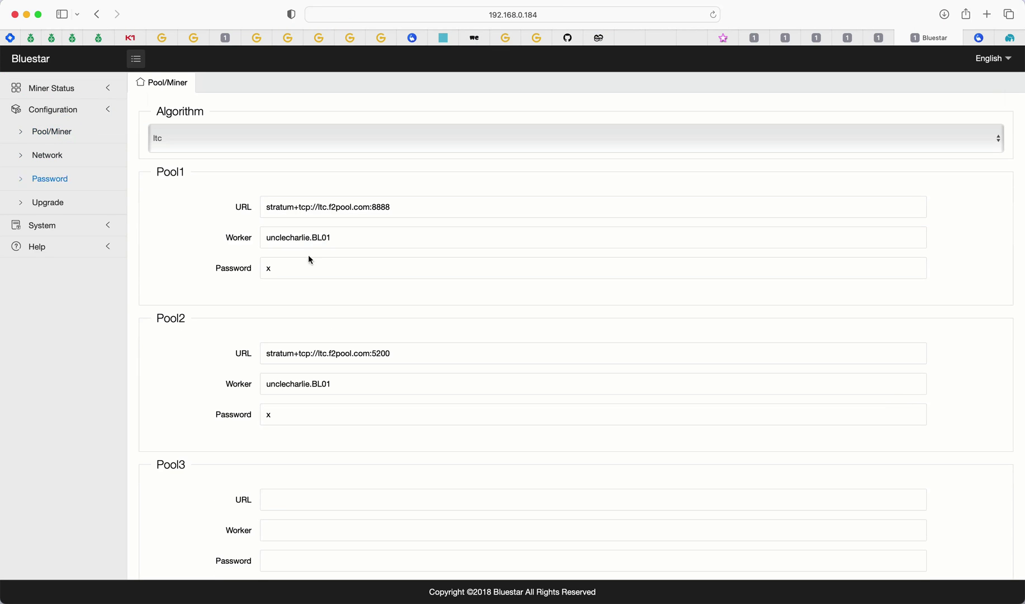
scroll(316, 258, down, 5)
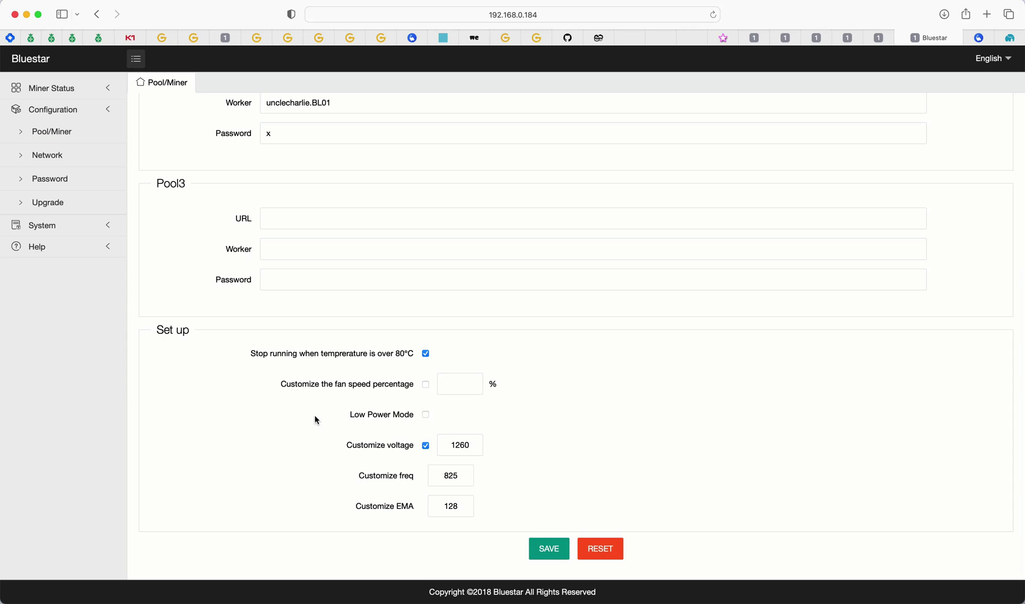
click(424, 415)
click(425, 445)
click(547, 555)
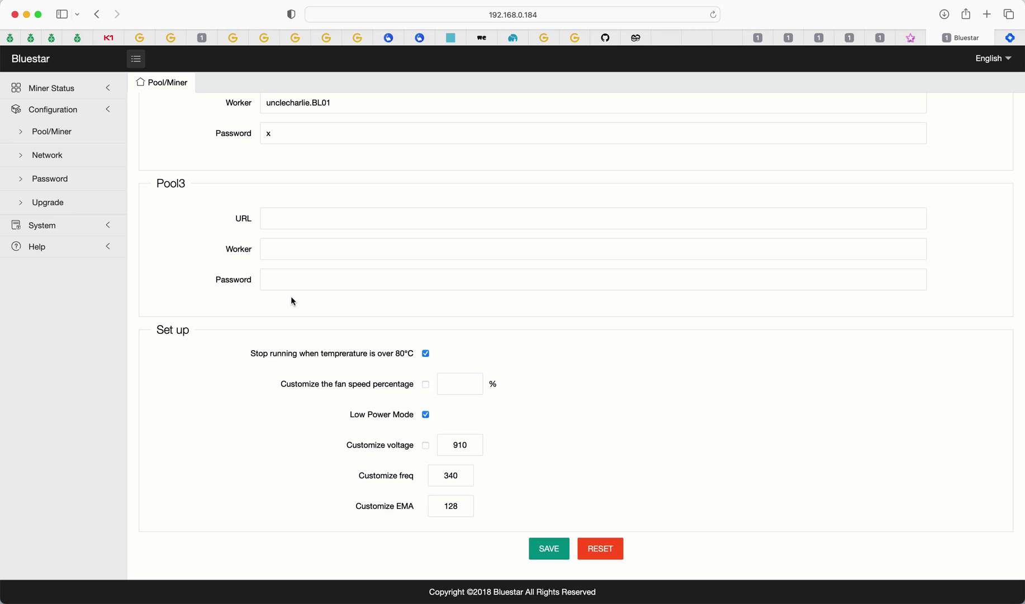
- Check Miner Status for the low-power run: chains at frequency 340, about 2,077 MH/s
click(63, 87)
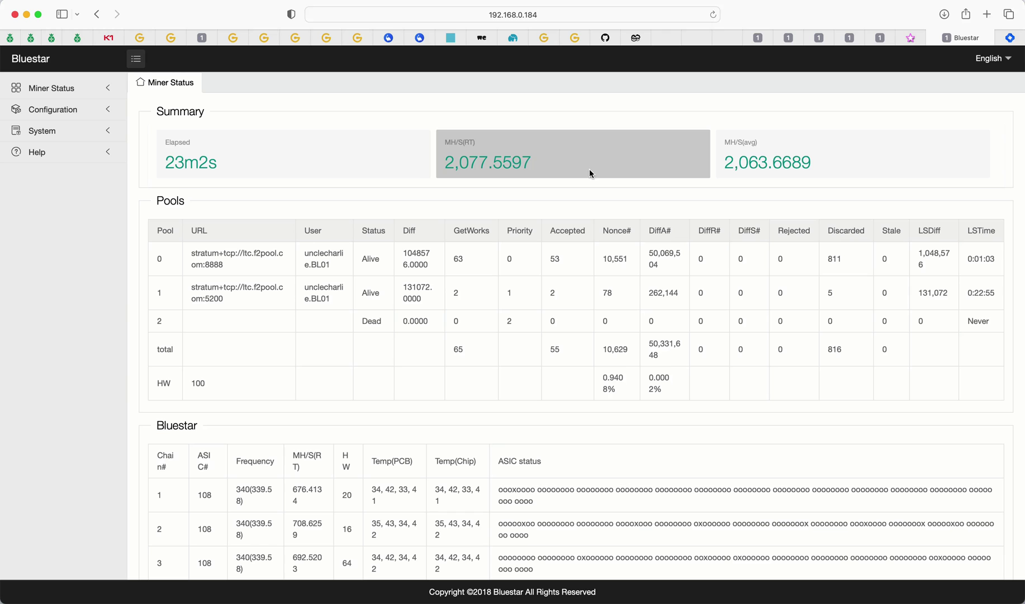
- Disable Low Power Mode, enable Customize voltage, and select the voltage value 1200 for editing
click(91, 109)
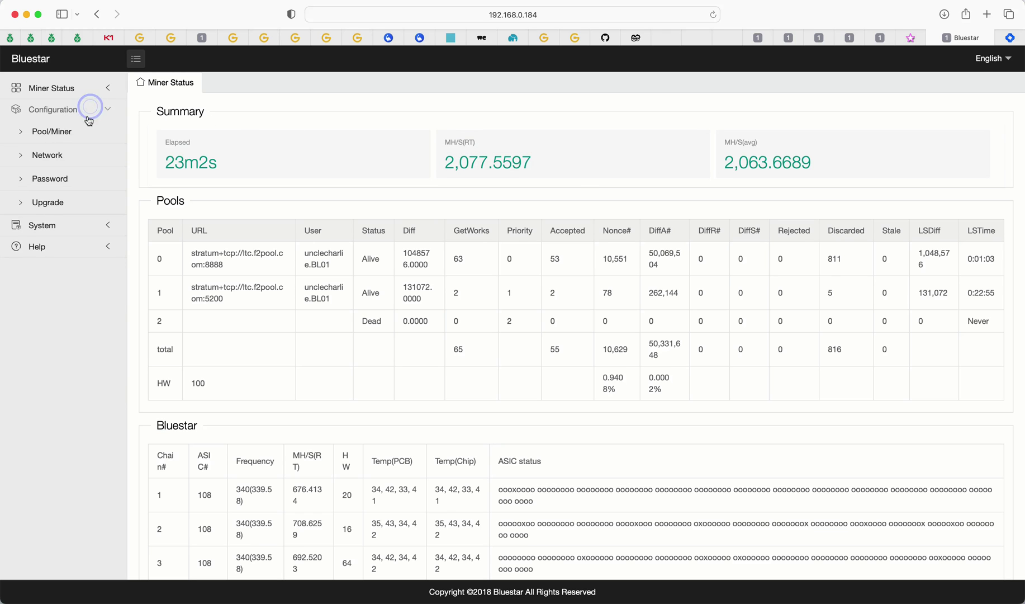
click(70, 127)
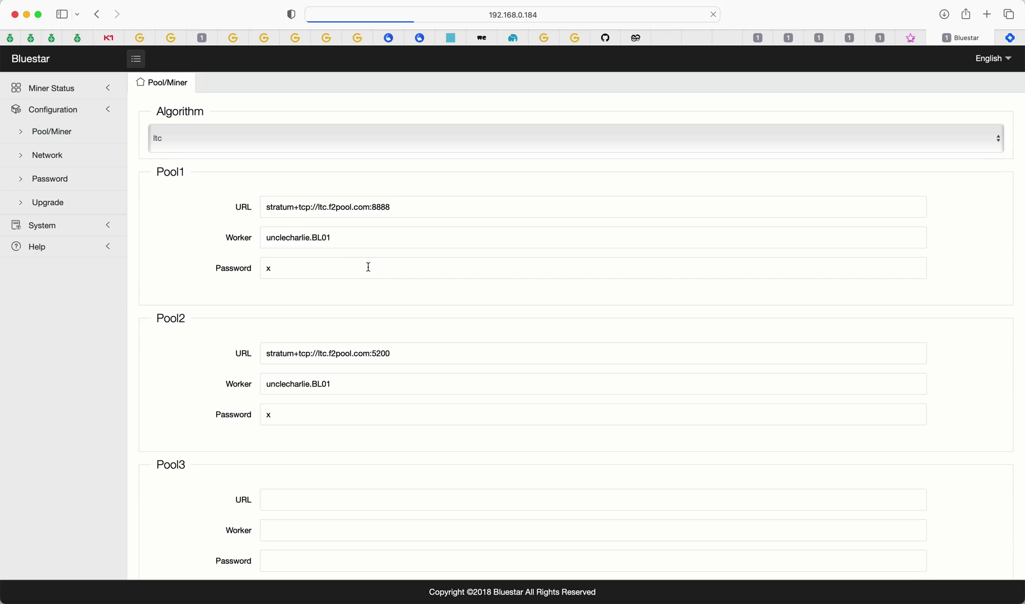
scroll(366, 266, down, 5)
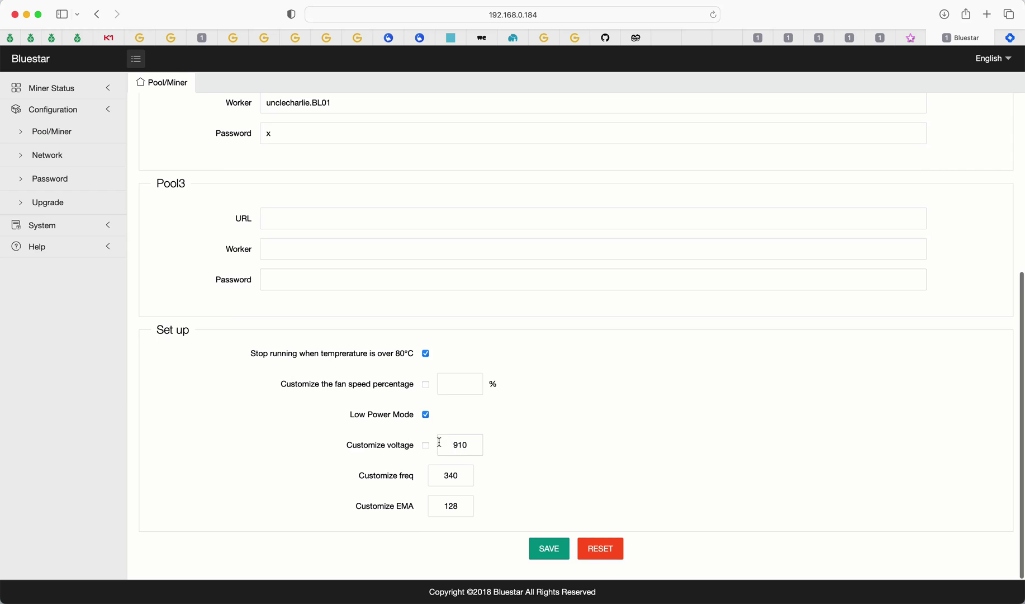
click(425, 414)
click(426, 445)
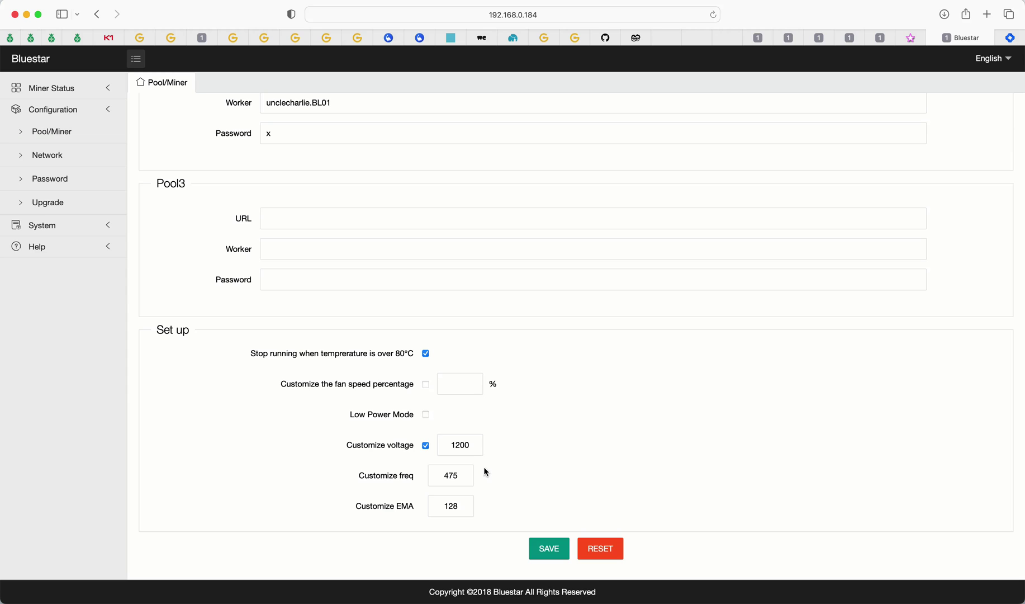
double_click(451, 445)
- Check Miner Status: chains at 475, pool 0 with 32 accepted shares and 9 hardware errors
click(65, 86)
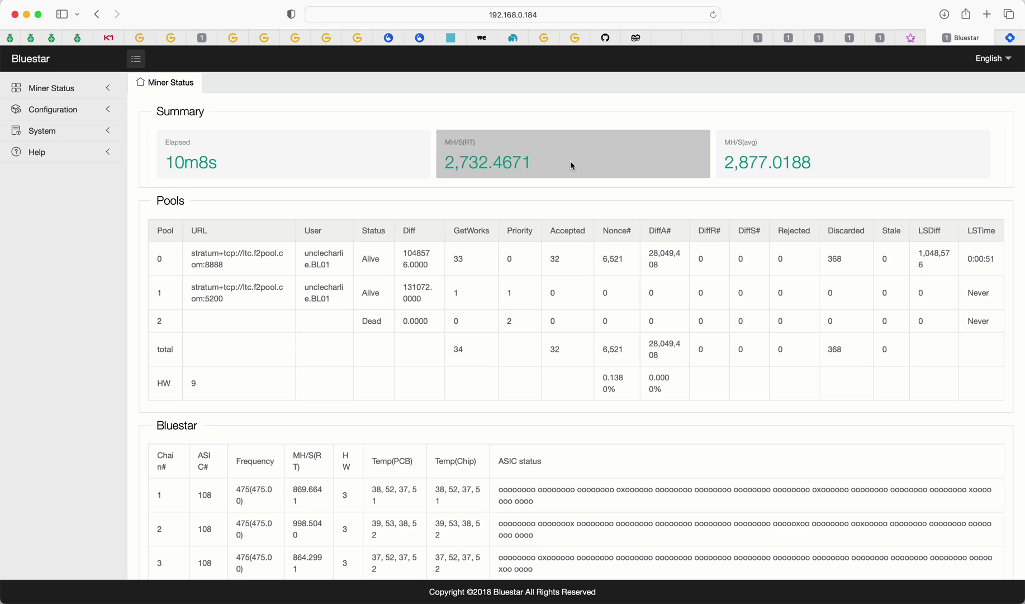
- Open the Pool/Miner settings and focus the Customize EMA field under Set up
click(100, 110)
click(86, 130)
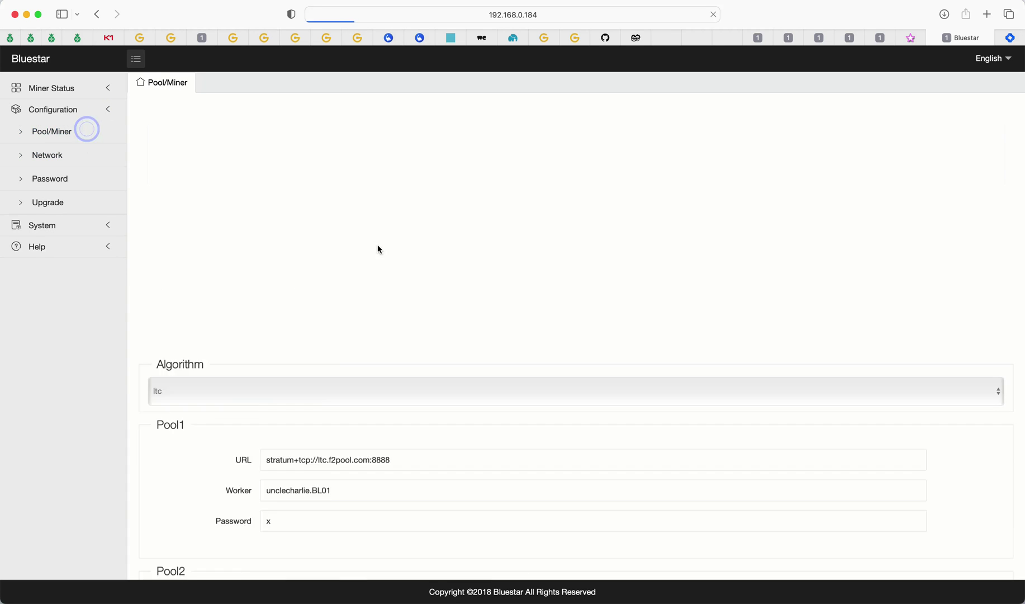
scroll(459, 287, down, 10)
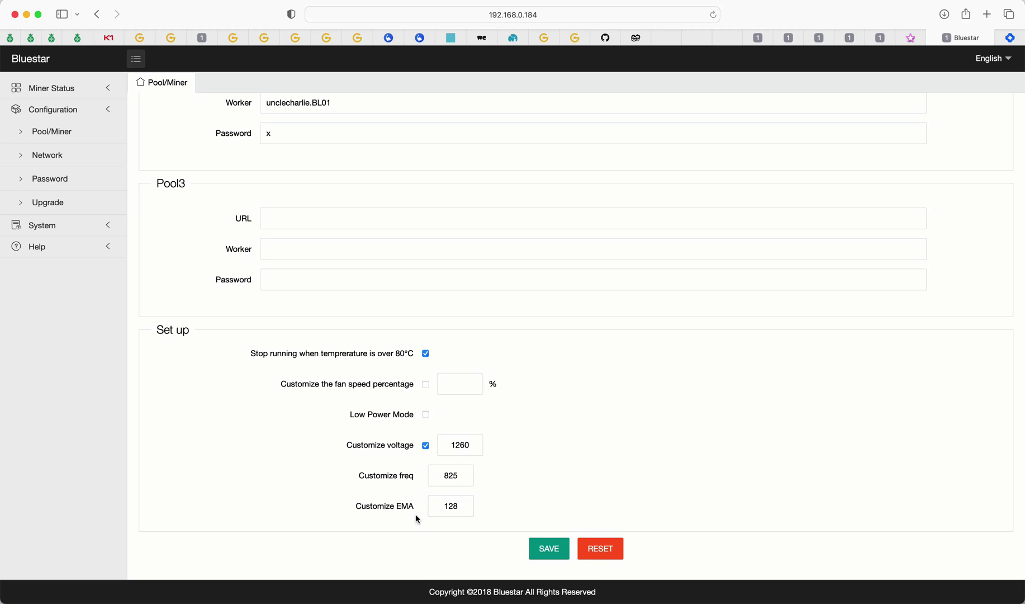
click(444, 506)
- Check Miner Status and highlight the real-time hash rate of 4,439.6452 MH/s
click(75, 88)
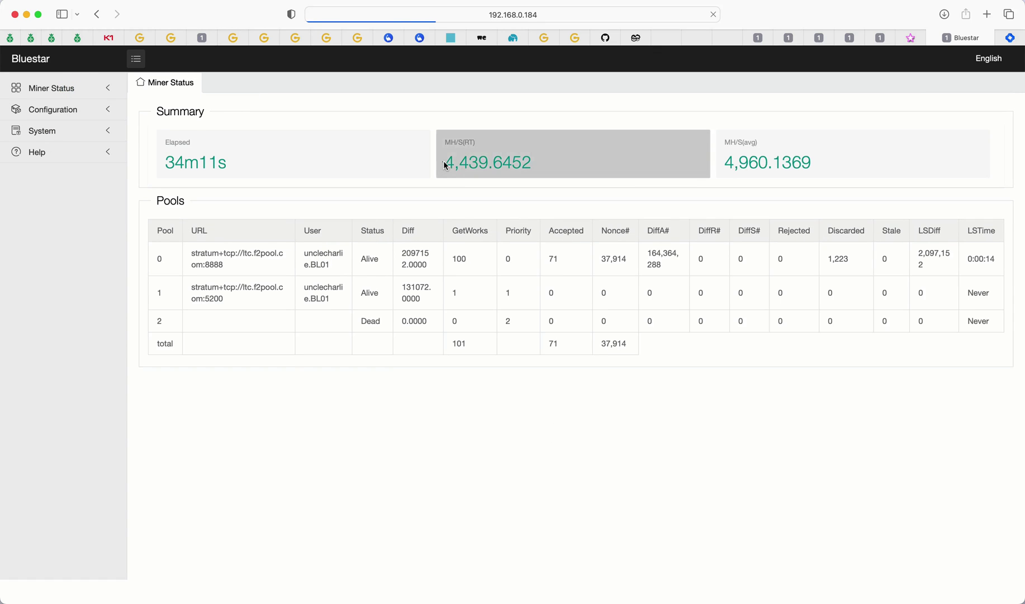
drag(443, 160, 542, 166)
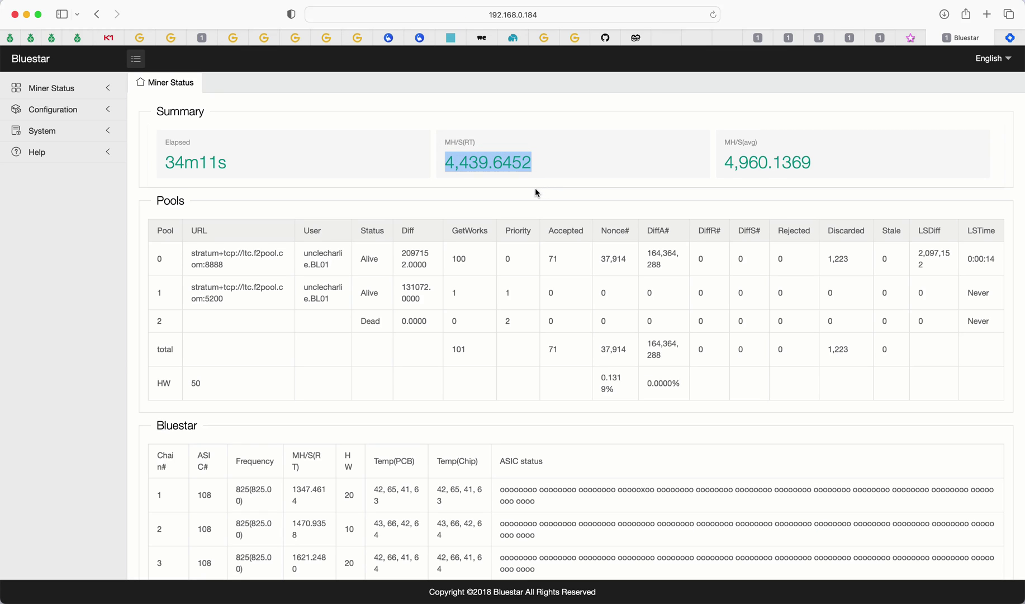
click(552, 189)
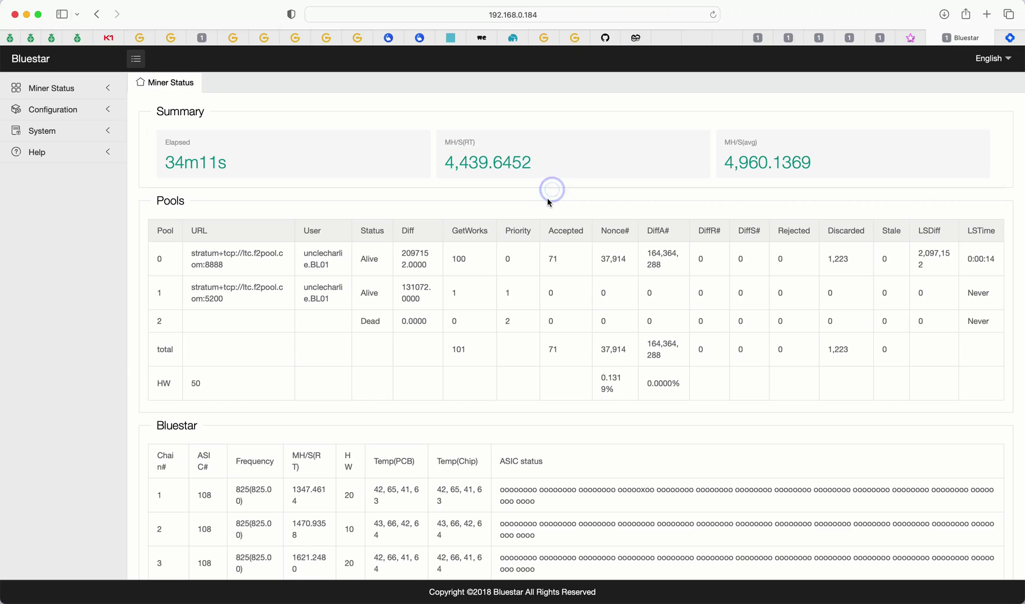